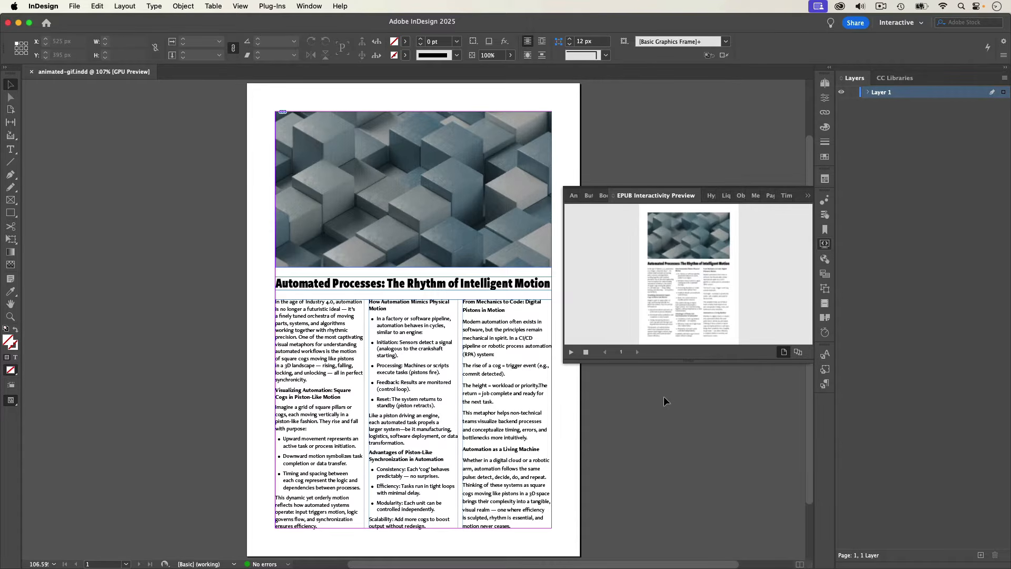
Switch to Adobe Express in the browser and start the Convert to GIF video quick action.
key(super+Tab)
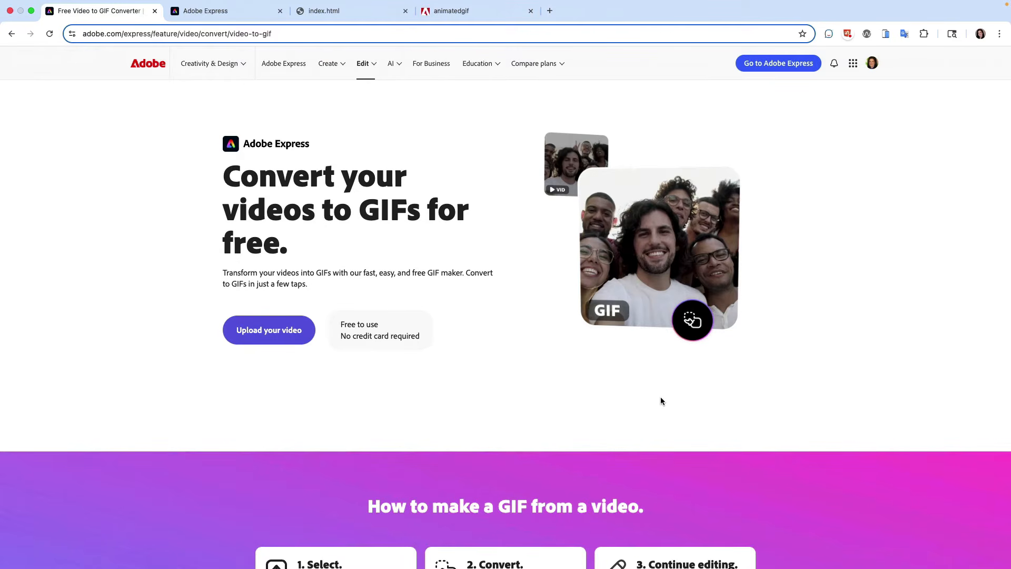
click(217, 14)
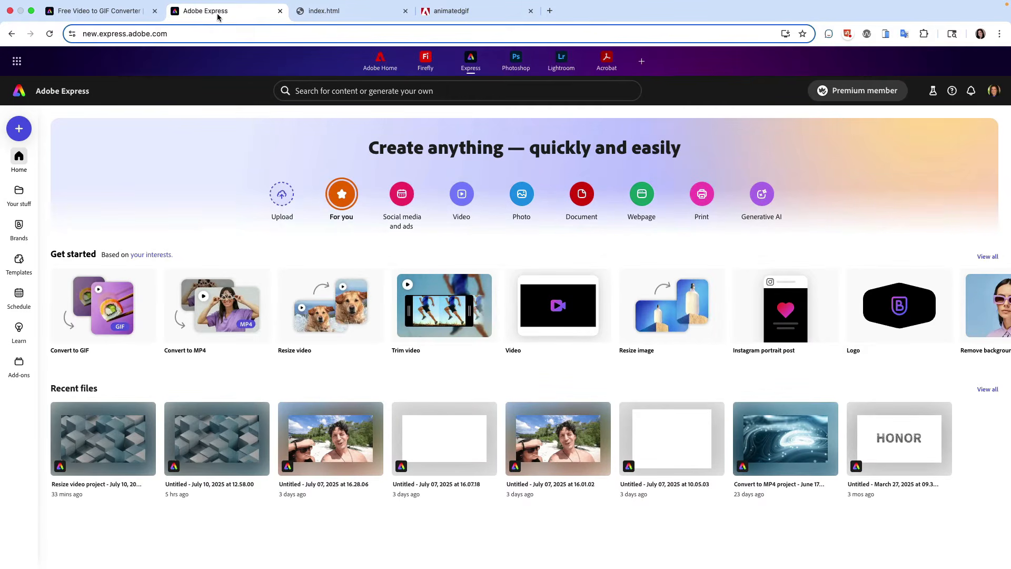
click(22, 129)
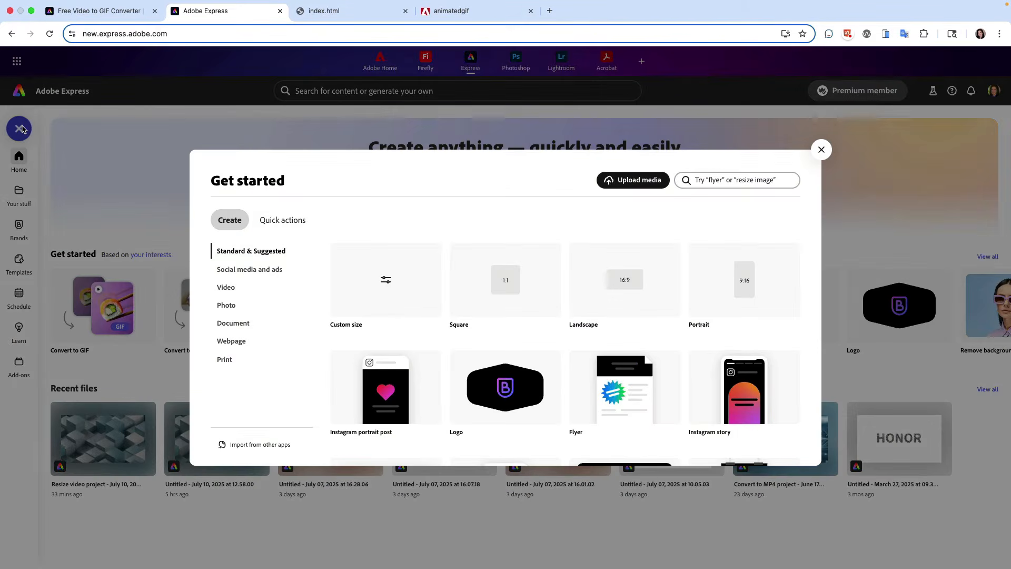
click(296, 224)
click(226, 287)
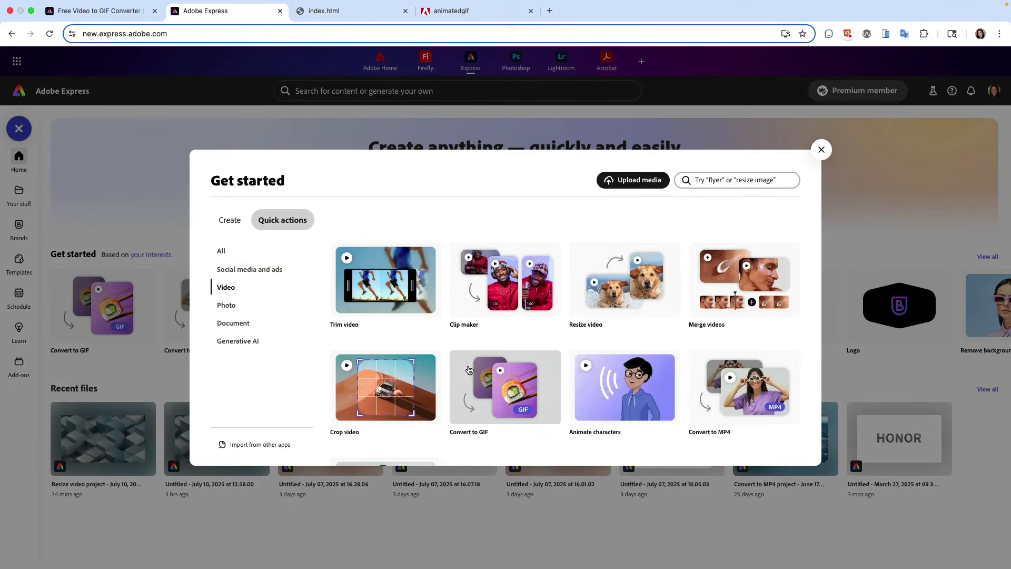
click(481, 382)
Load gray-looping-animation.mp4 from the device into the GIF converter.
click(471, 346)
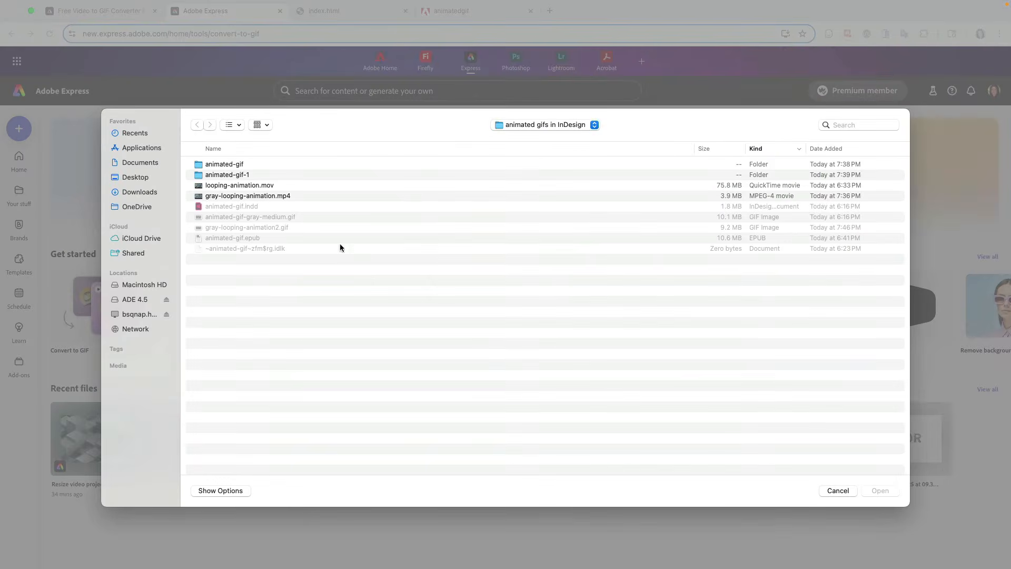
click(265, 197)
key(Return)
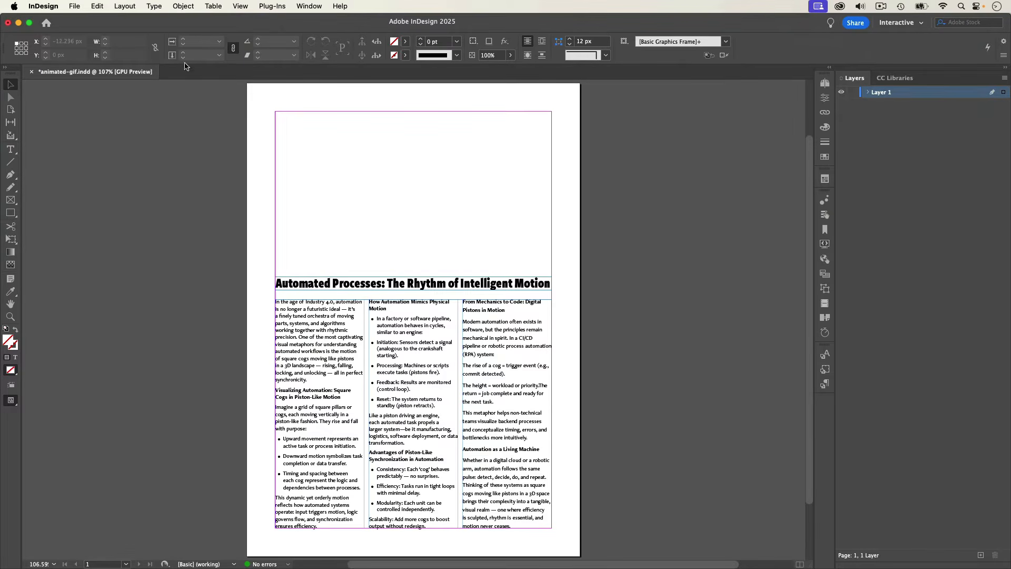
In InDesign, place gray-looping-animation-medium.gif across the full margin width in the empty area above the headline.
click(74, 6)
click(100, 165)
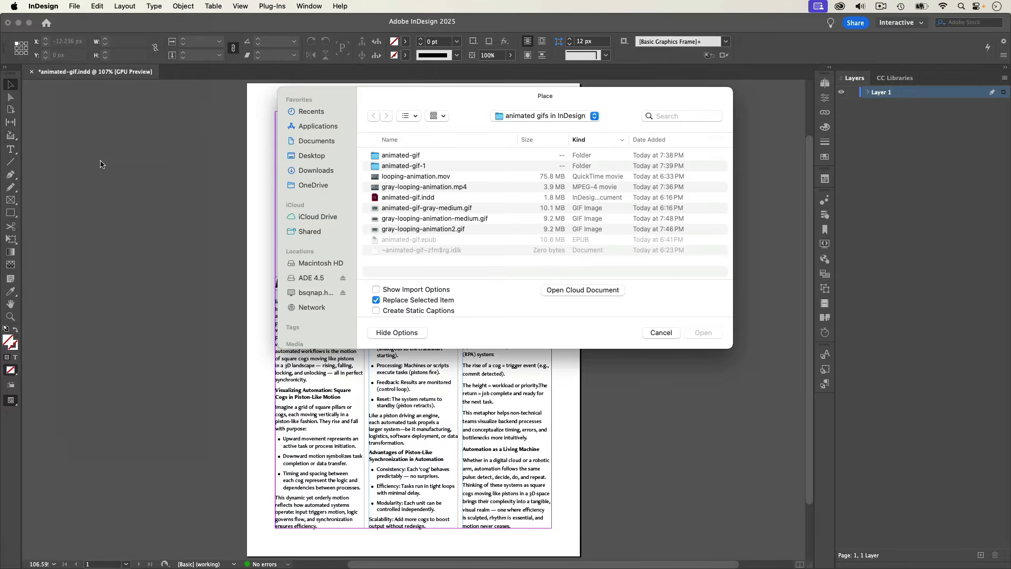
click(421, 219)
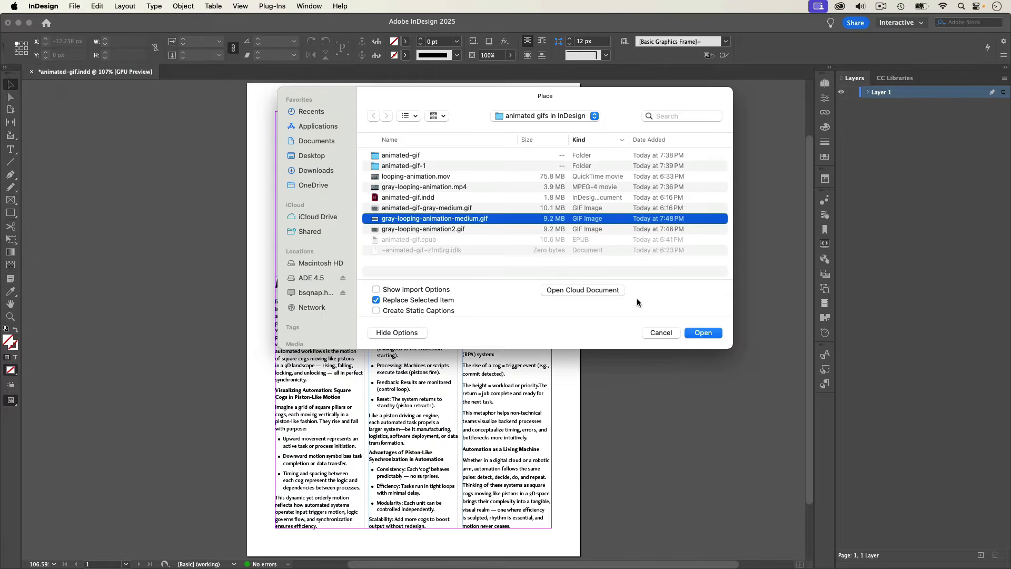
click(703, 332)
click(260, 113)
drag(260, 113, 276, 113)
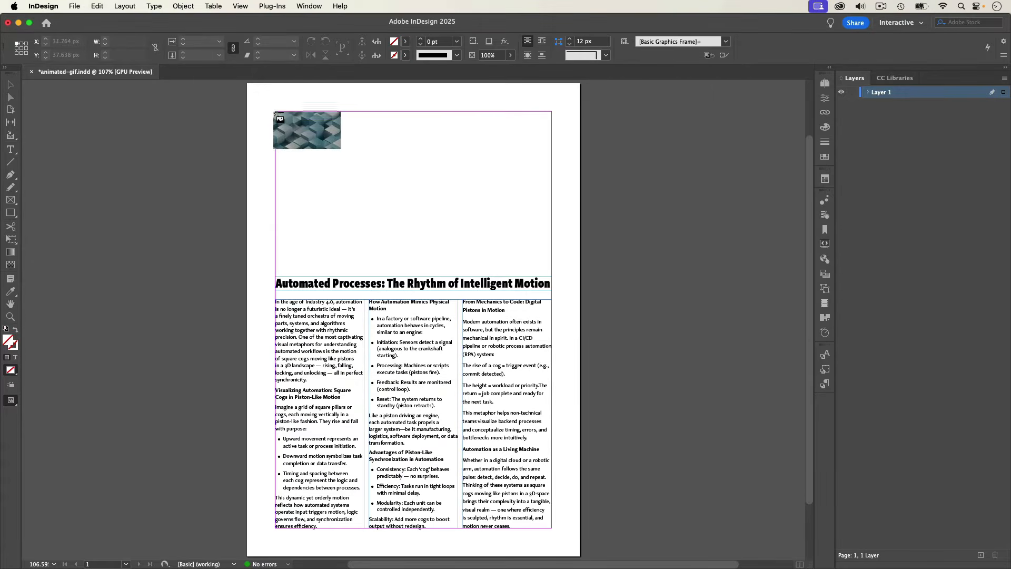
drag(342, 149, 551, 252)
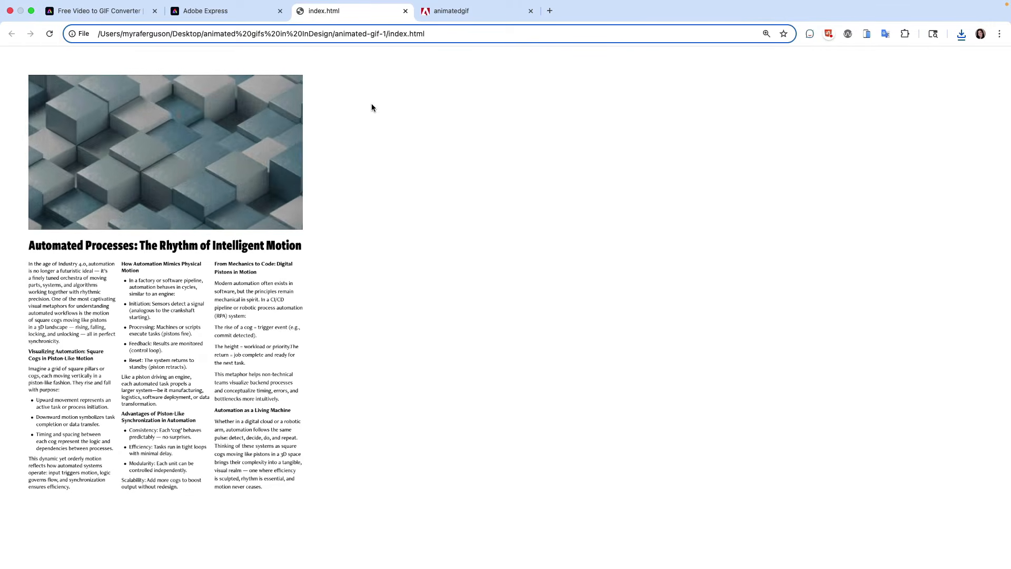
Switch to the browser and view the animatedgif page.
click(441, 12)
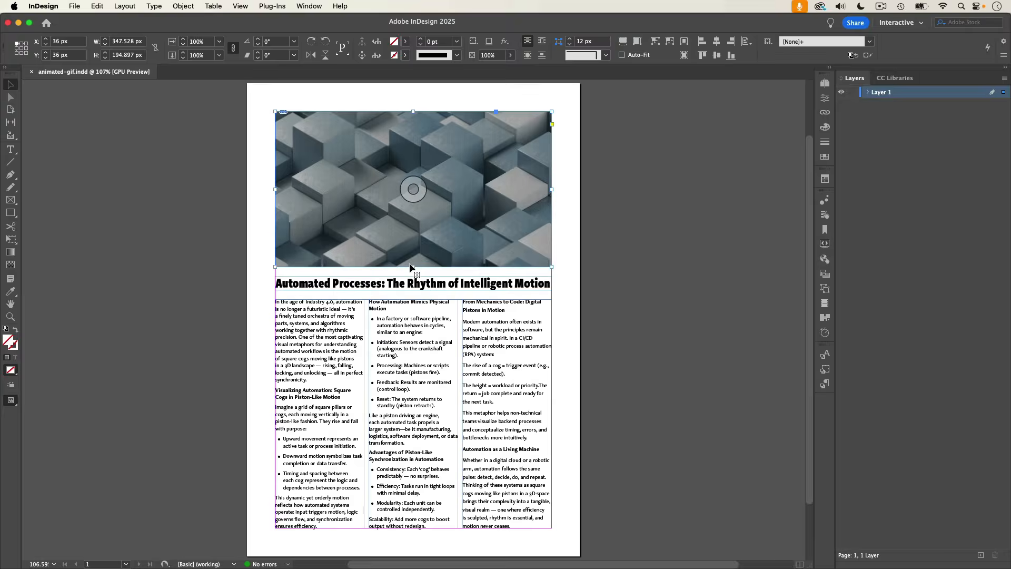
In InDesign, crop the GIF frame from its lower edge to about 126 px high and move the headline and text up toward it.
drag(414, 267, 414, 211)
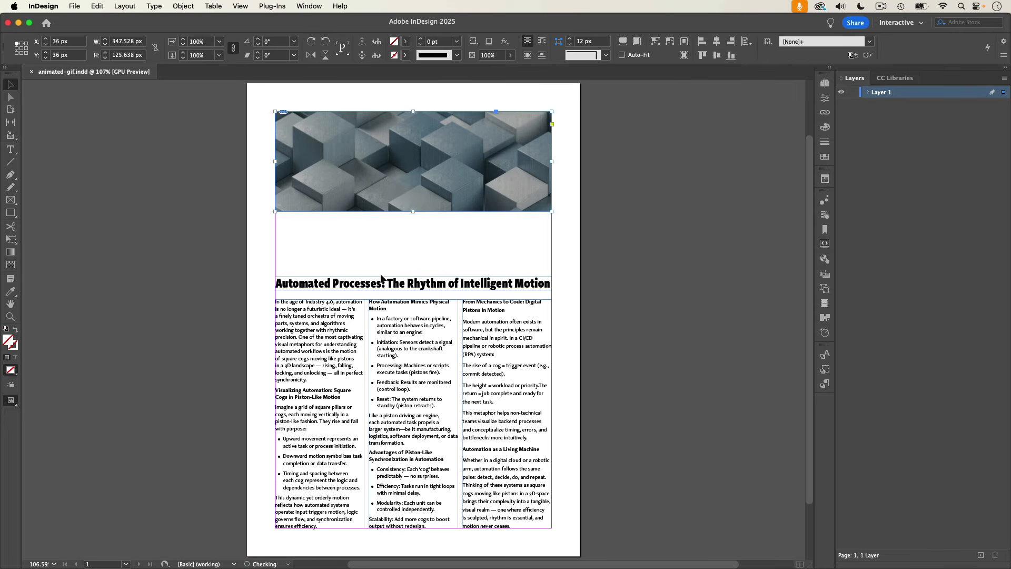
click(383, 282)
drag(403, 312, 400, 269)
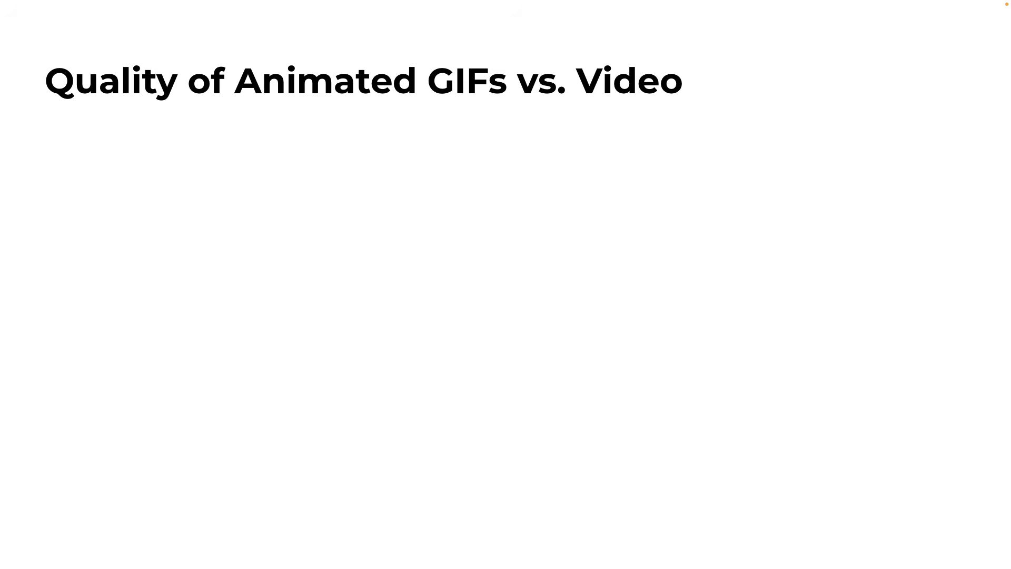
key(Right)
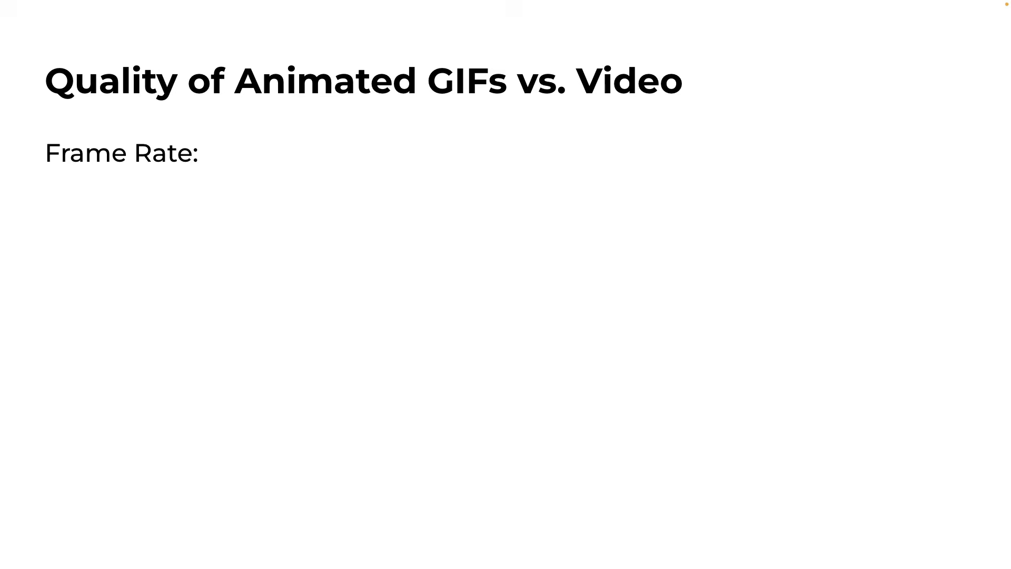
key(Right)
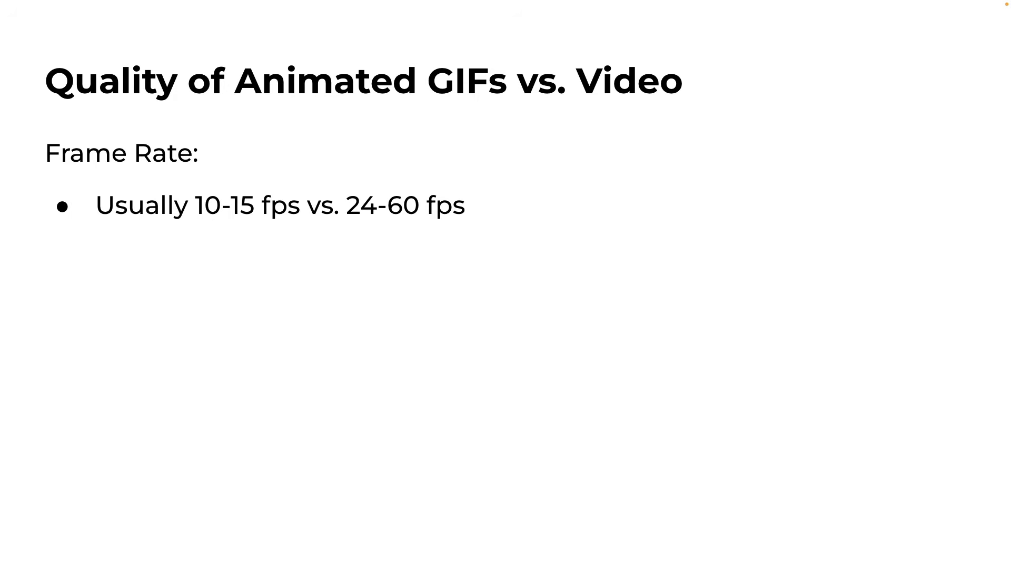
key(Right)
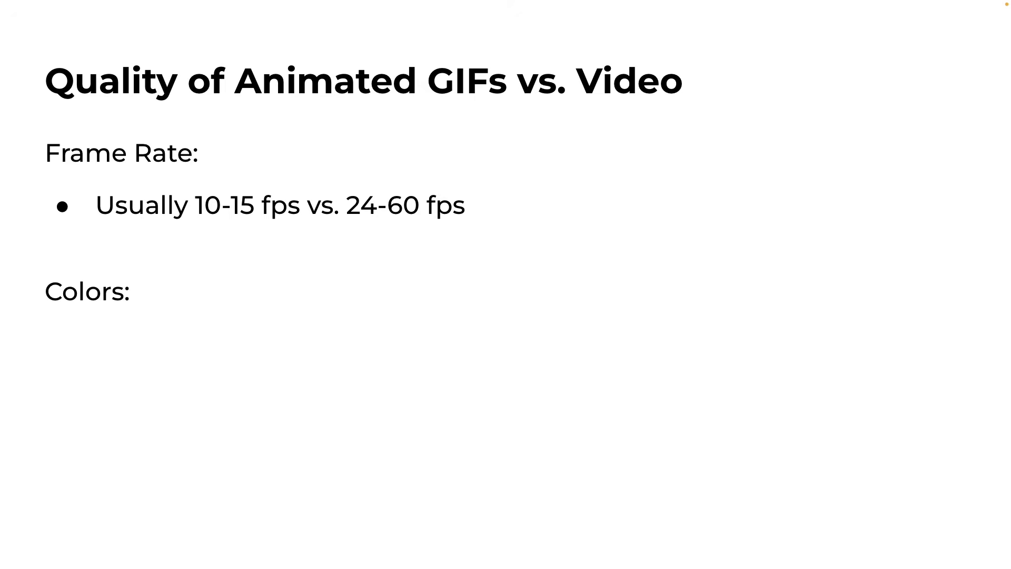
key(Right)
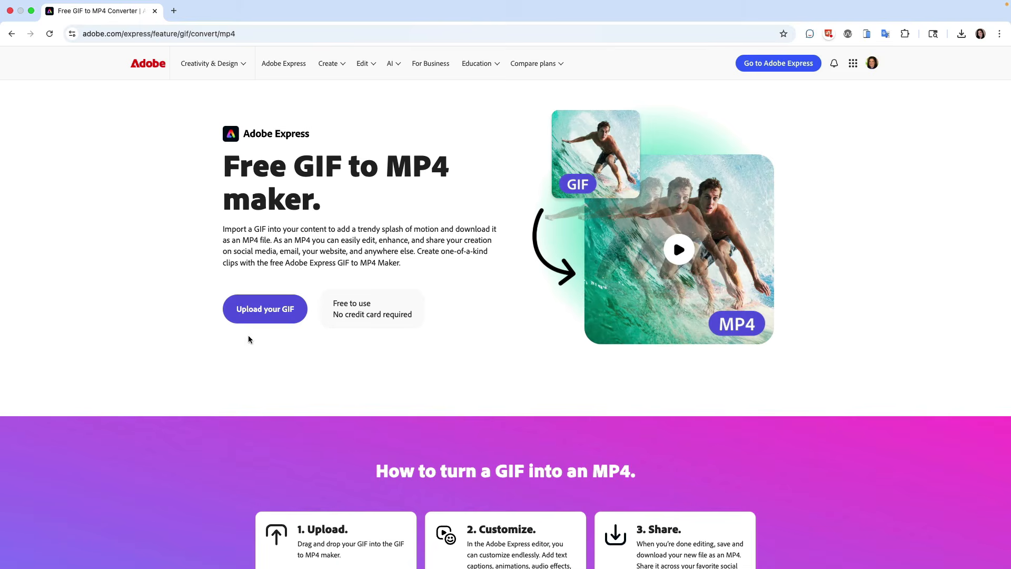
Start a GIF to MP4 project in Adobe Express and open the page resize options.
click(254, 311)
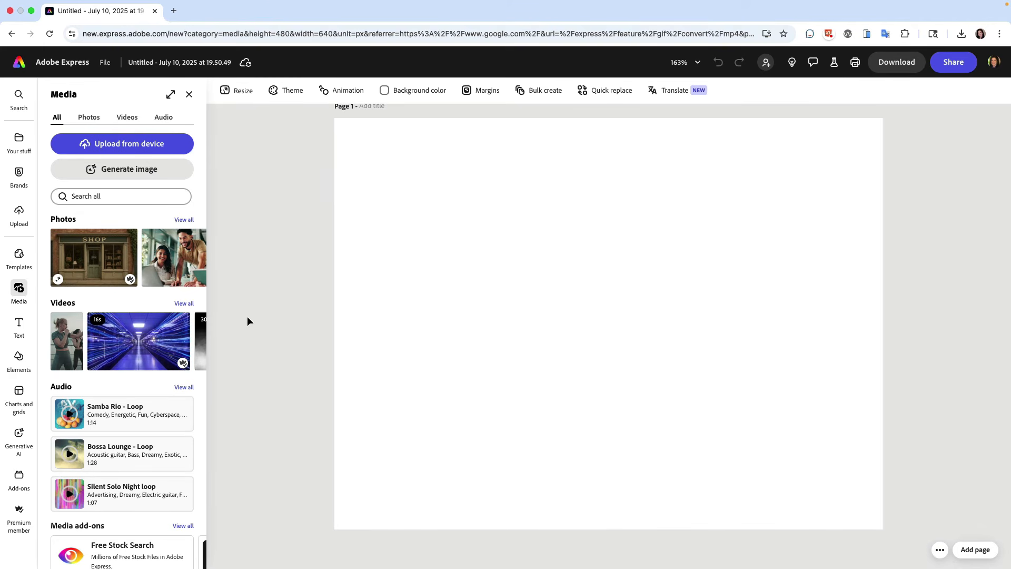
click(232, 98)
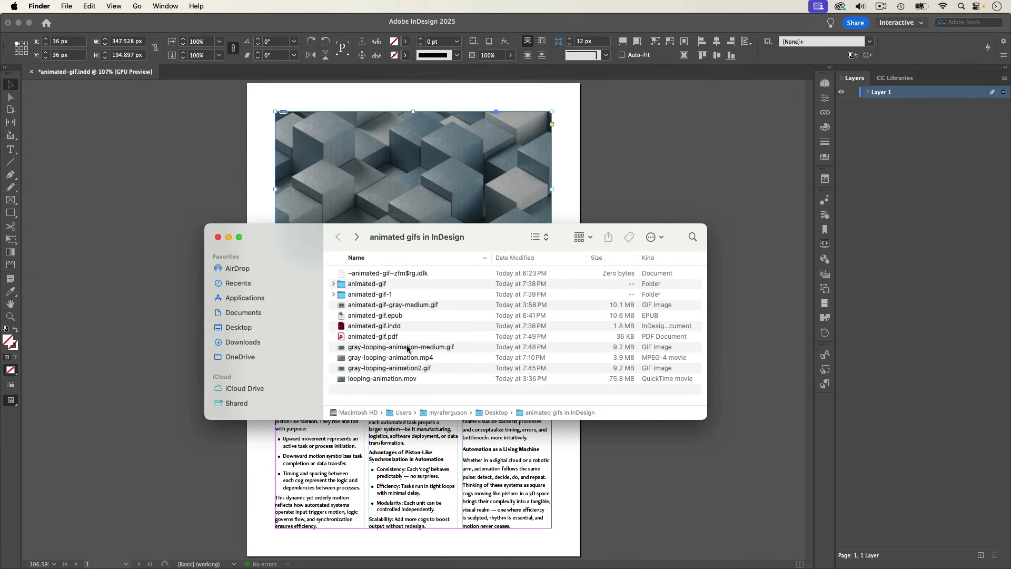
Check the pixel dimensions of gray-looping-animation-medium.gif in Finder and of animated-gif-gray-medium.gif in File Explorer.
click(407, 349)
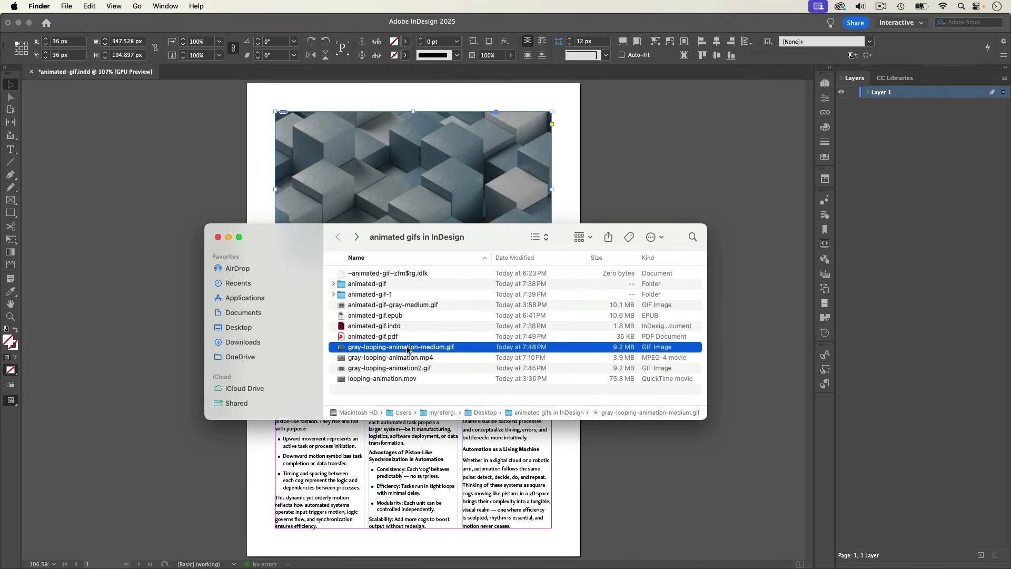
right_click(407, 349)
click(428, 399)
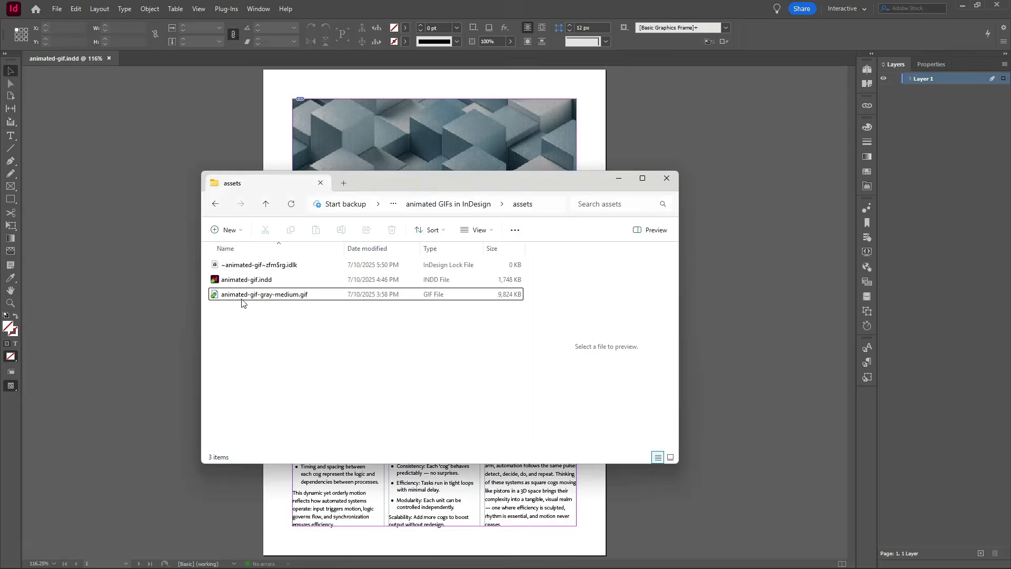
click(243, 295)
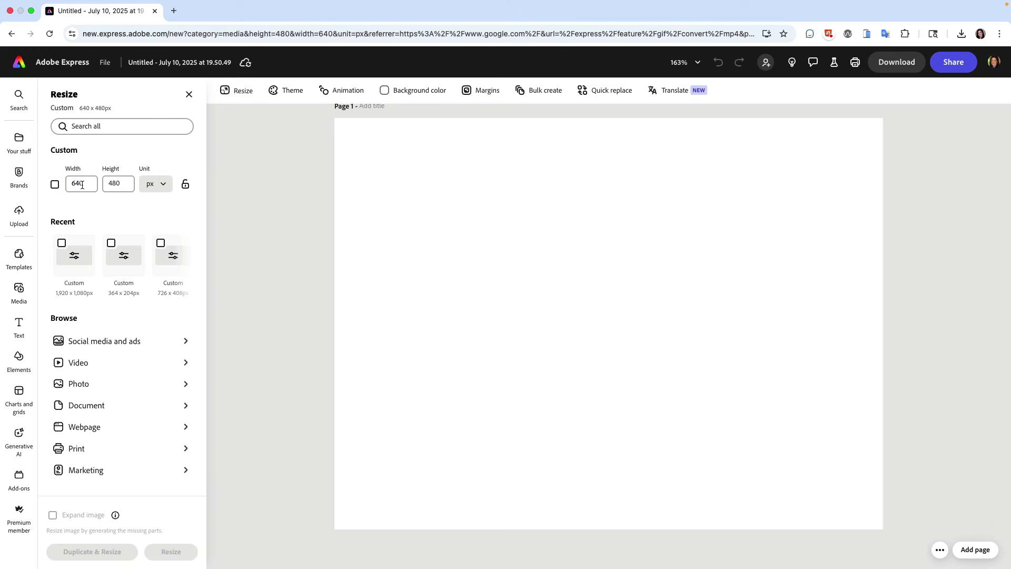
Resize the Adobe Express page to a custom 592 × 332 px.
double_click(67, 184)
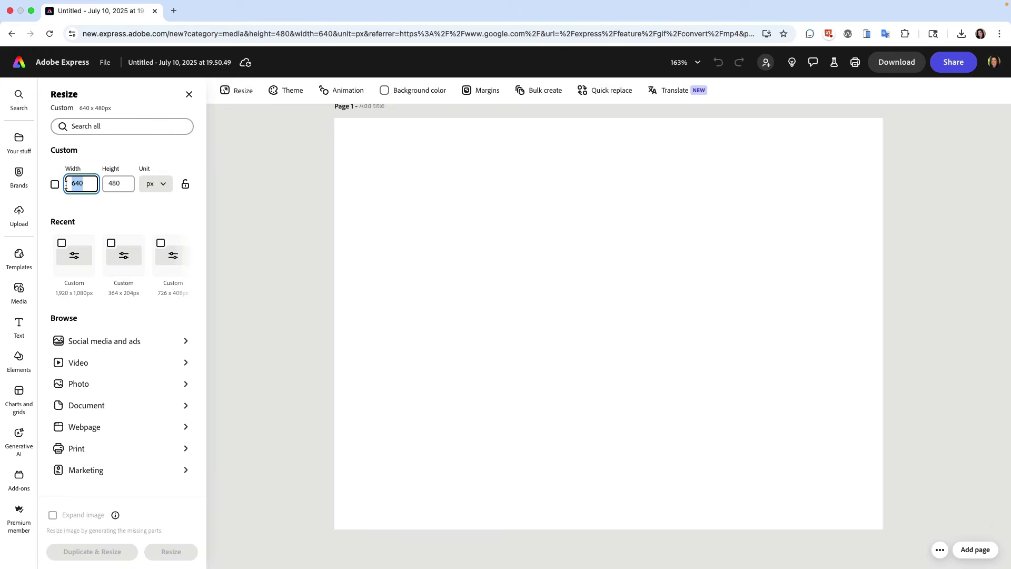
text(592)
key(Tab)
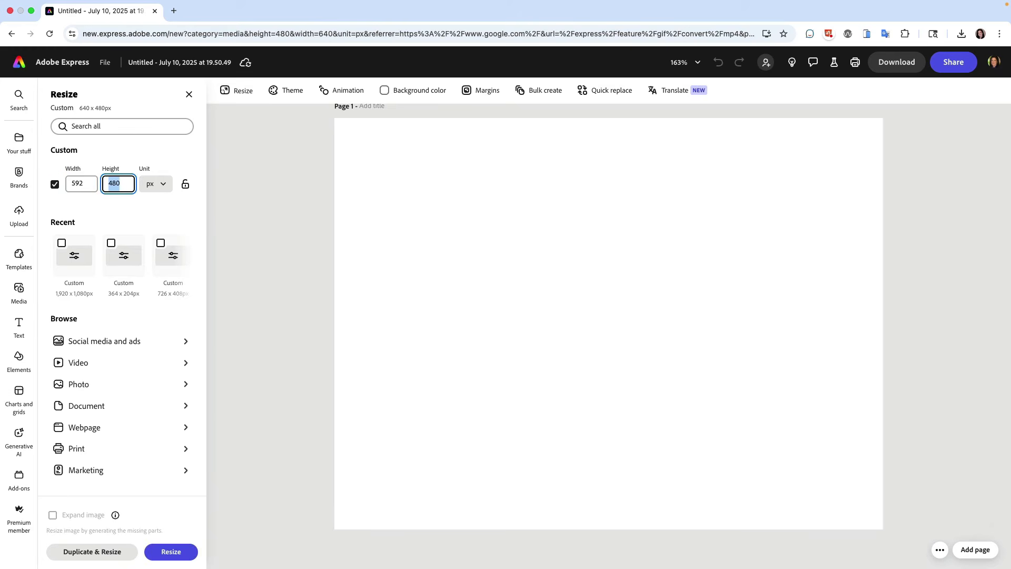
text(332)
key(Tab)
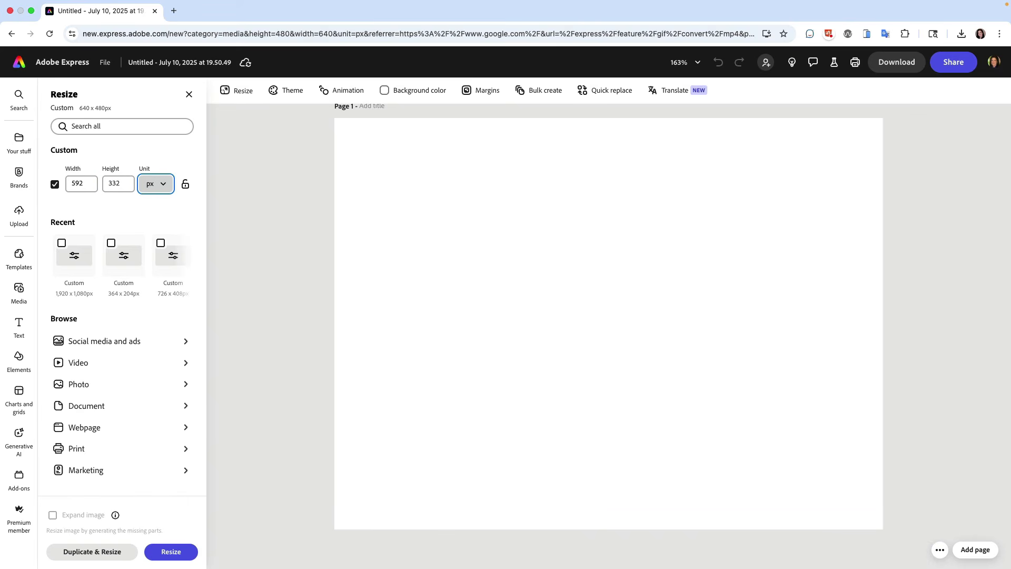
click(160, 553)
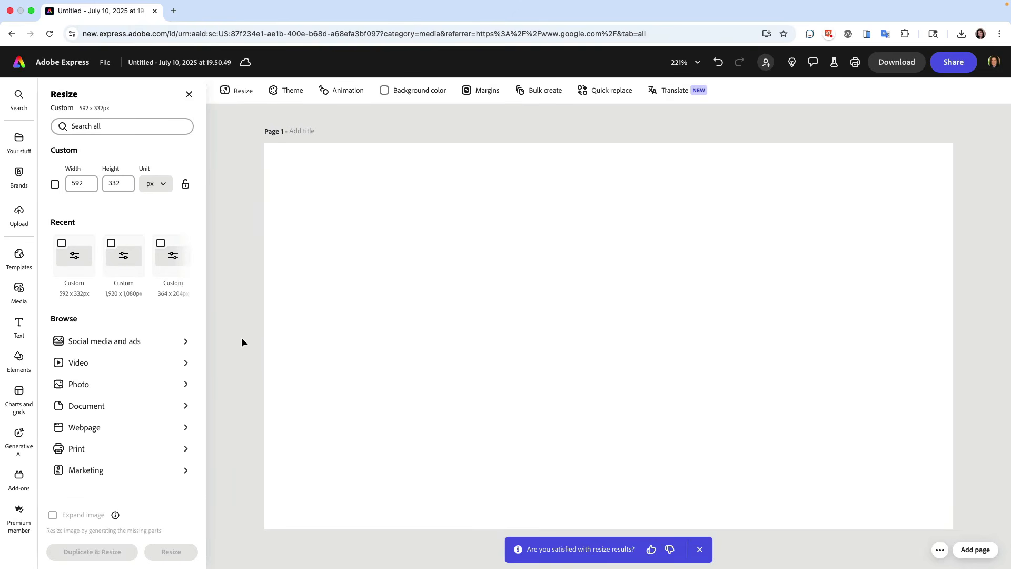
click(188, 95)
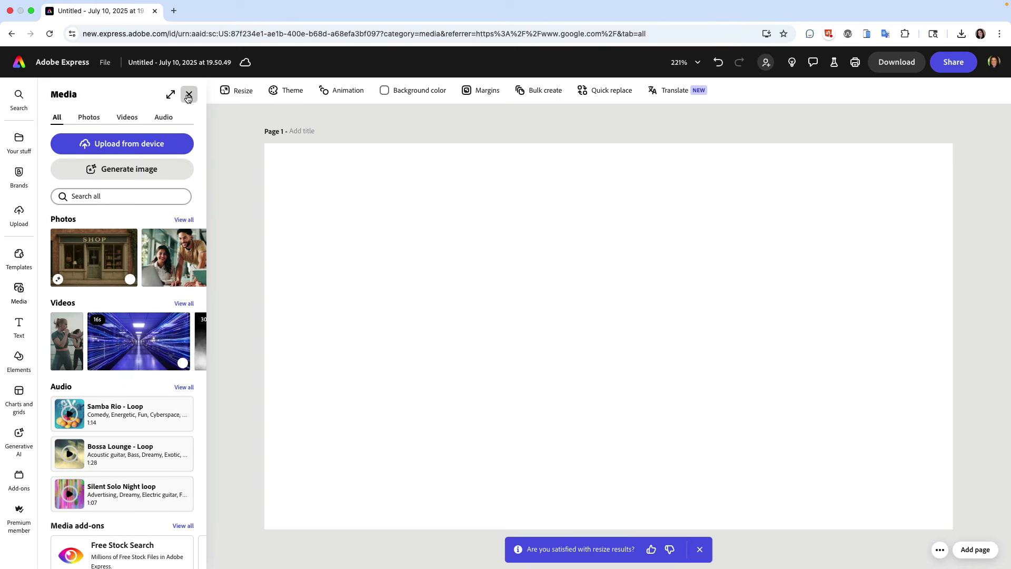
Upload gray-looping-animation-medium.gif to the page and download it as an original-size MP4 named animated-gif-to-video.
click(153, 144)
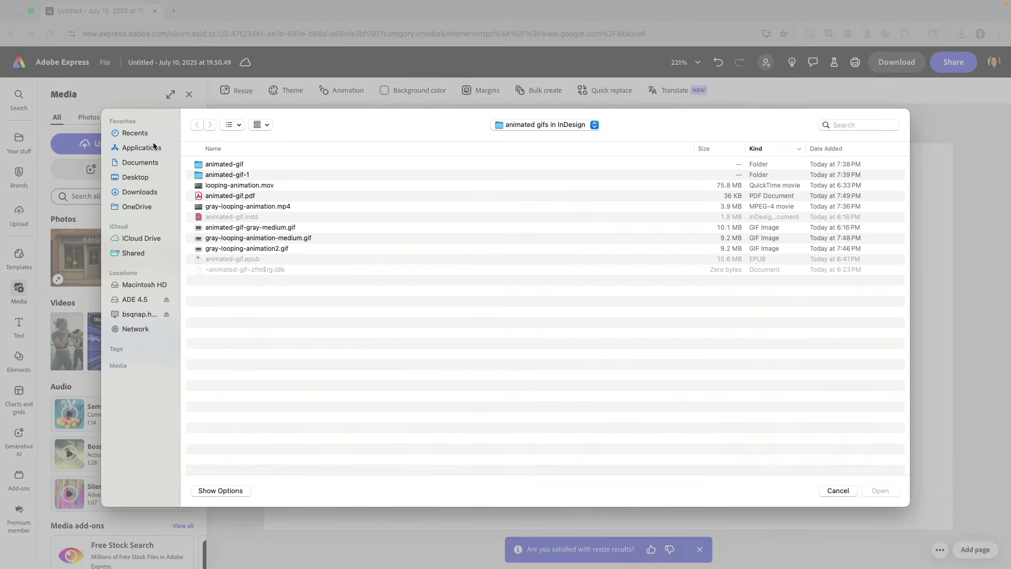
double_click(283, 240)
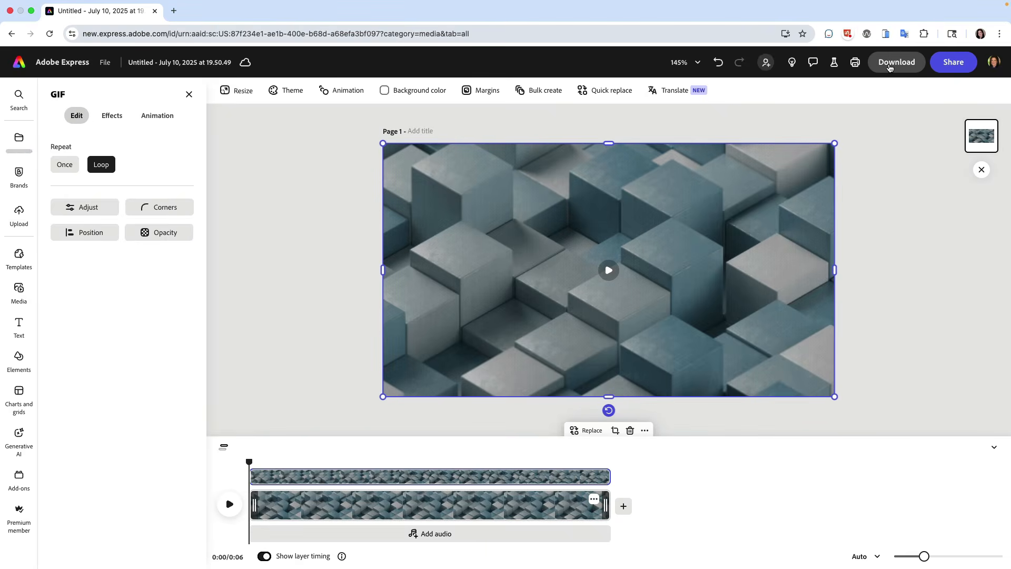
click(889, 68)
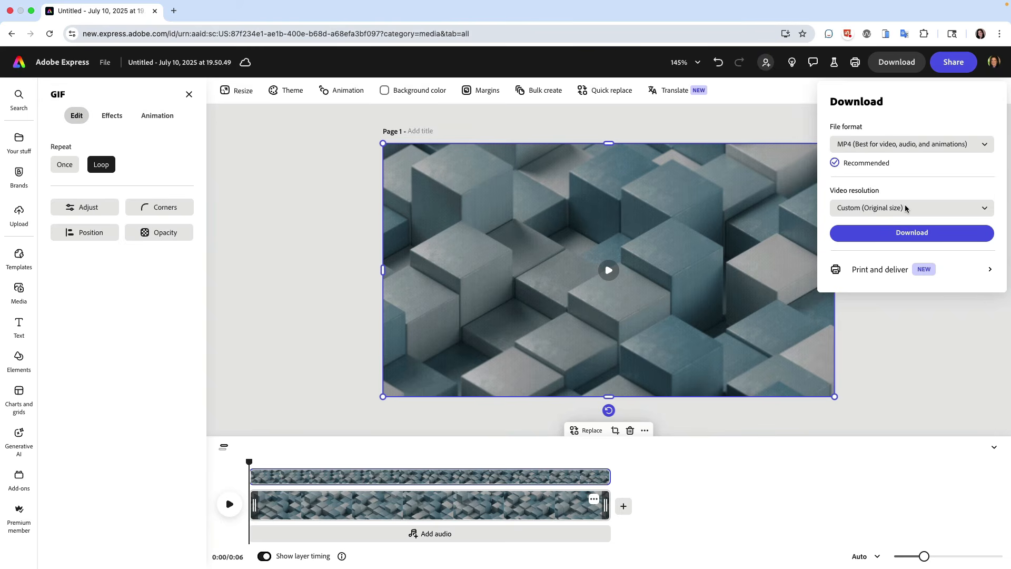
click(911, 233)
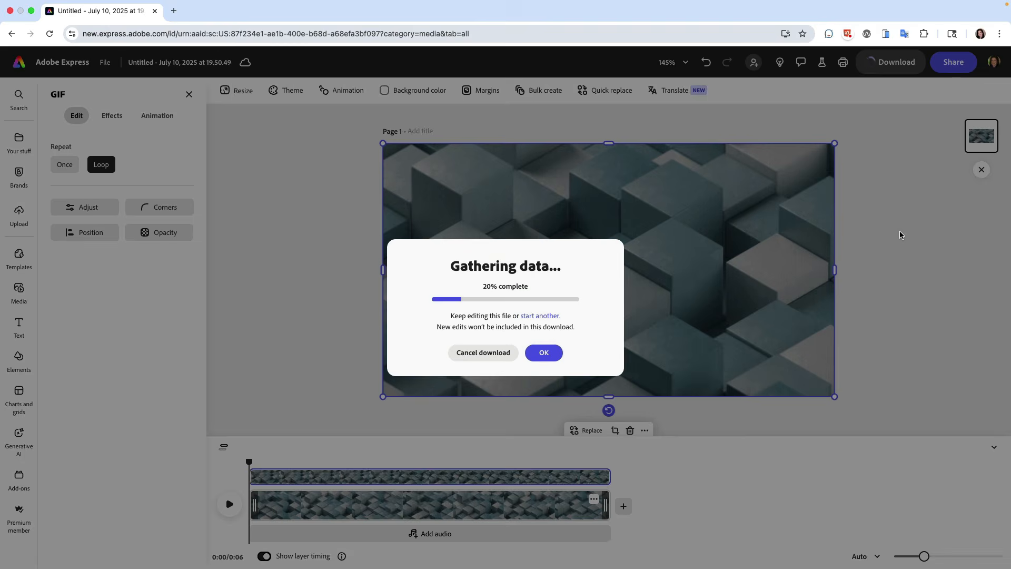
text(-gif-in-InD)
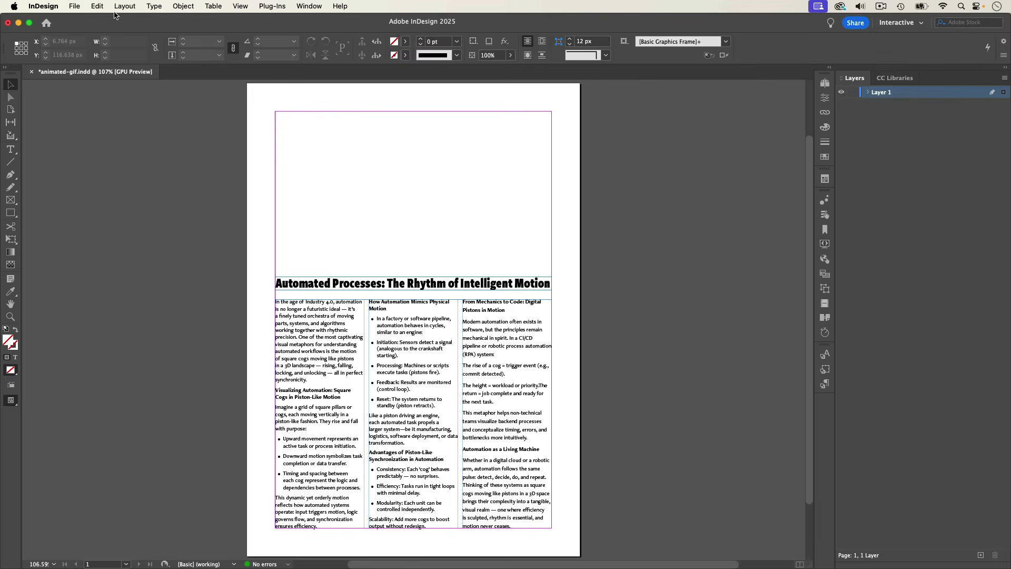
In InDesign, place the converted MP4 above the headline across the margin width, about 348 × 198 px.
click(75, 7)
click(82, 161)
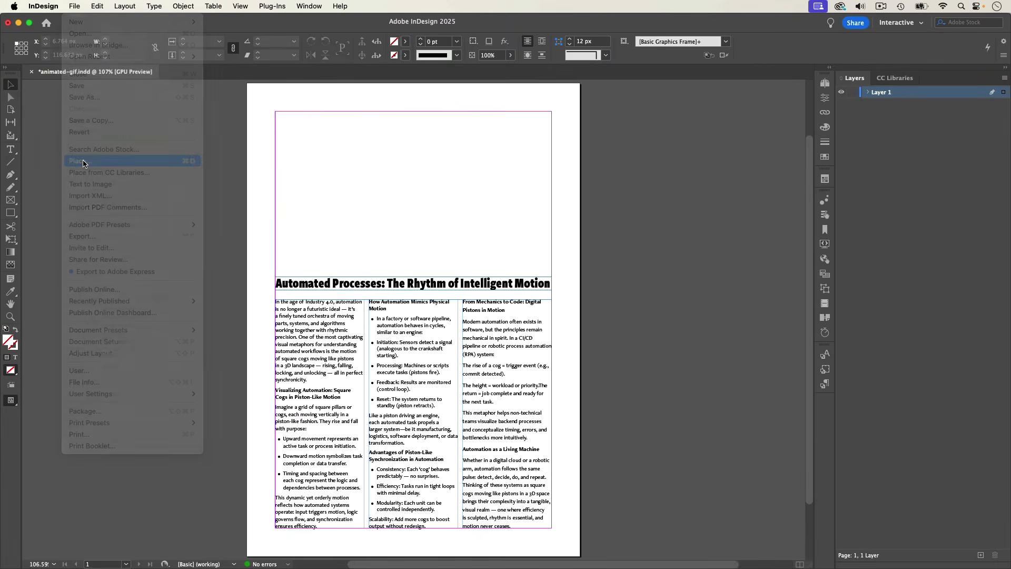
scroll(461, 272, down, 2)
double_click(439, 197)
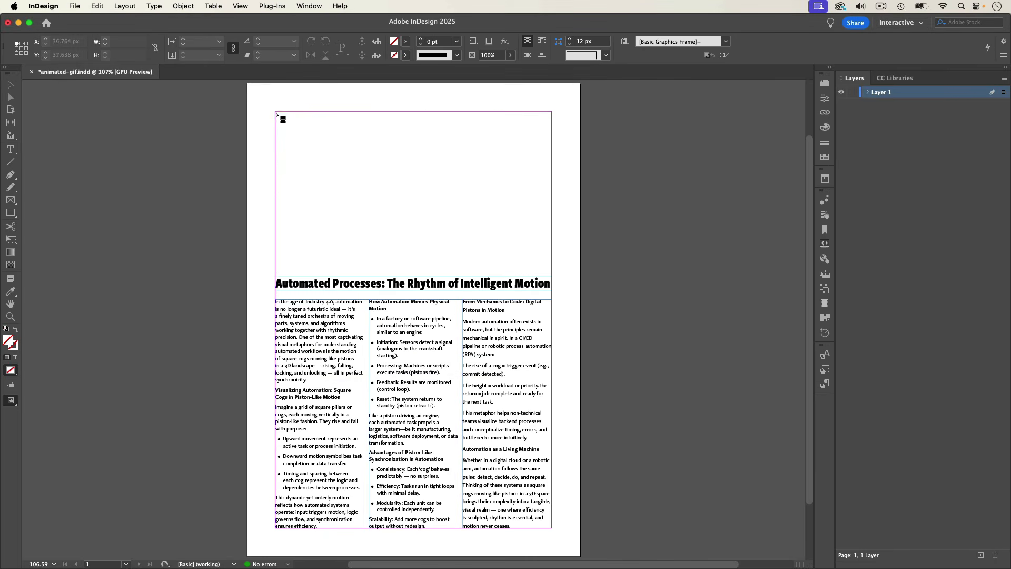
drag(275, 111, 551, 269)
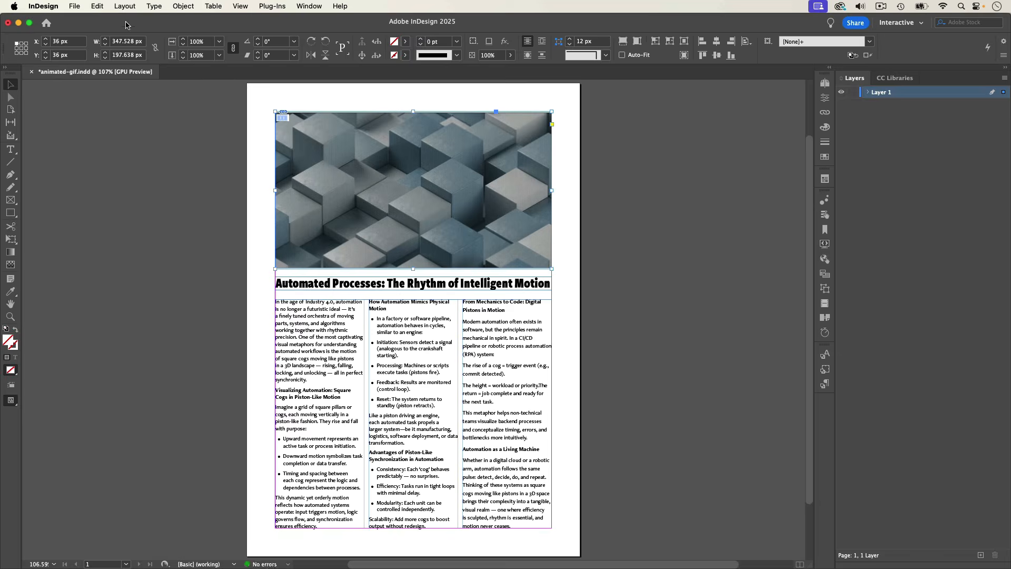
Export the document as an interactive PDF named animated-gif, replacing the existing file.
click(74, 5)
click(121, 236)
click(699, 410)
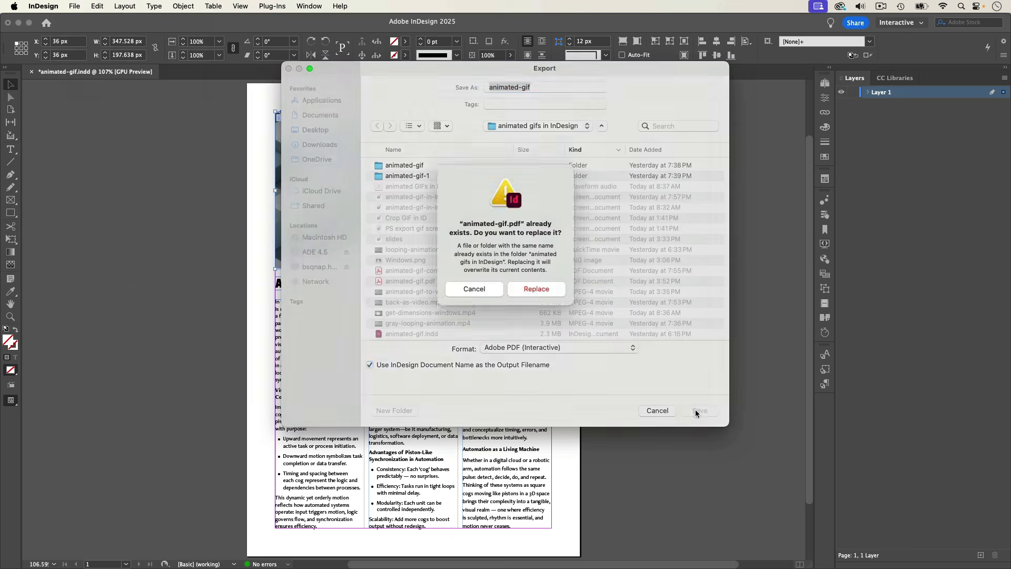
click(532, 292)
click(649, 425)
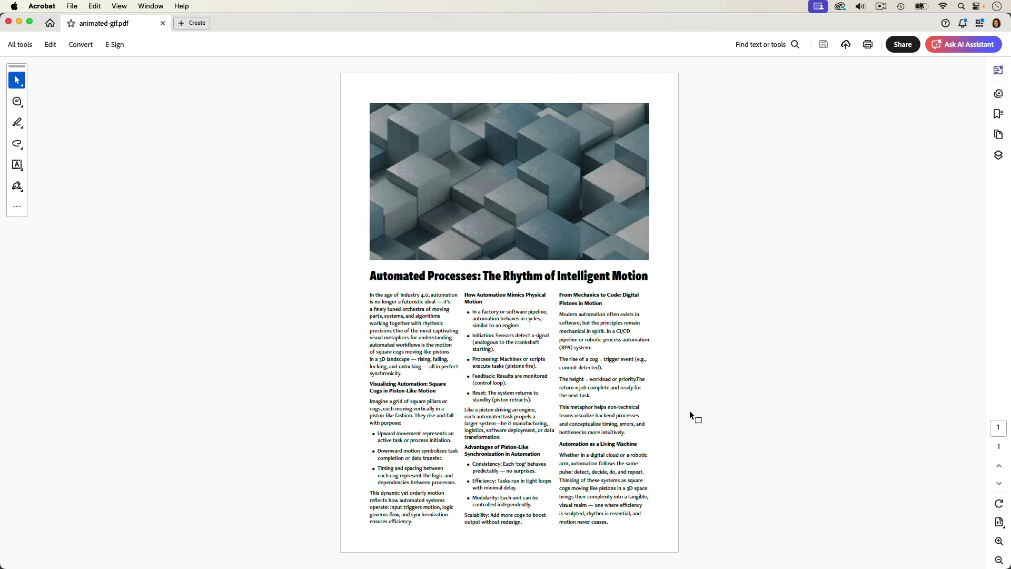